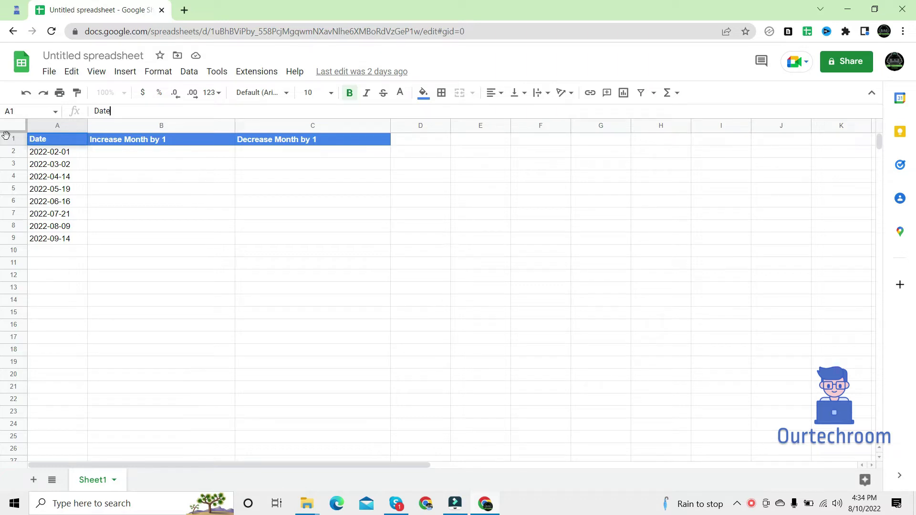
# Step: Enter =EDATE(A2,1) in B2 and accept the autofill so B2:B9 show dates one month later
pyautogui.click(119, 157)
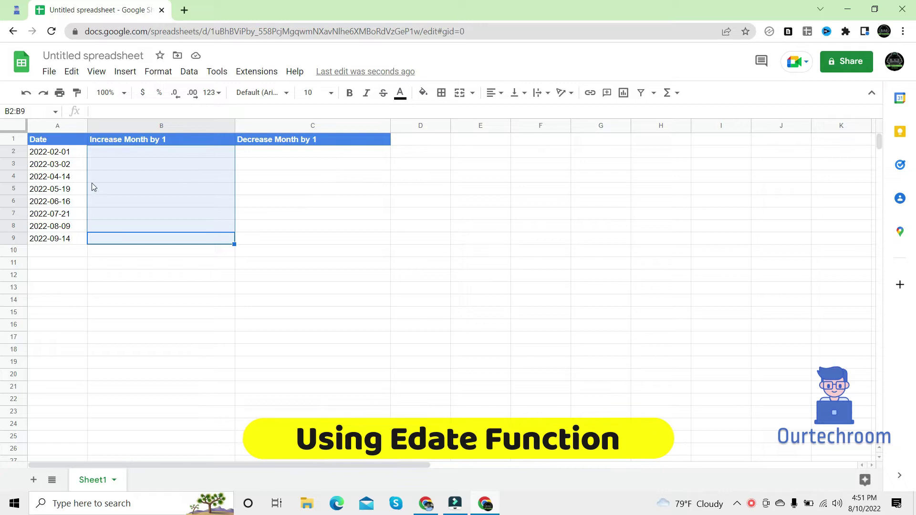
pyautogui.click(51, 152)
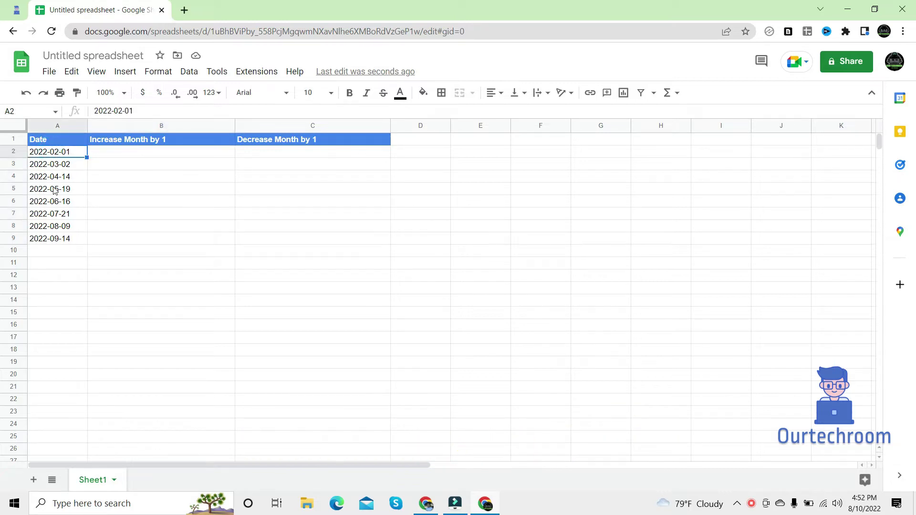
pyautogui.click(115, 153)
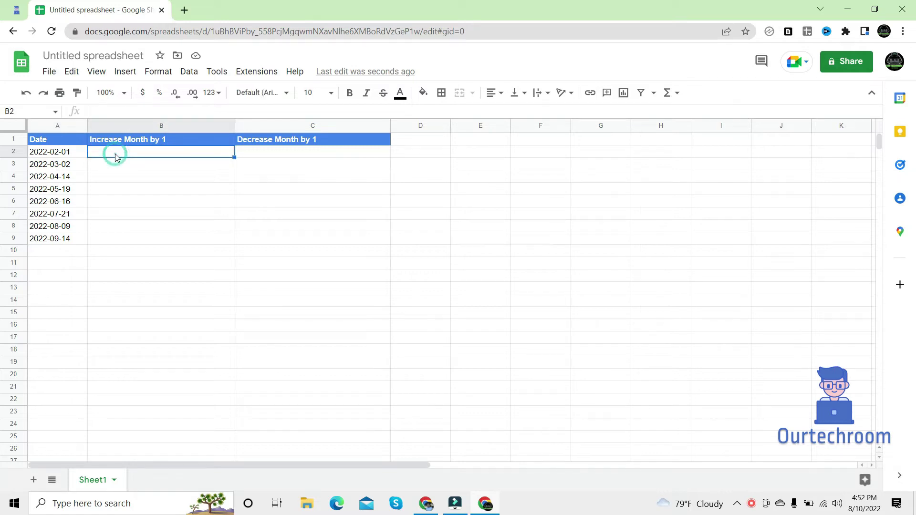
pyautogui.write('=')
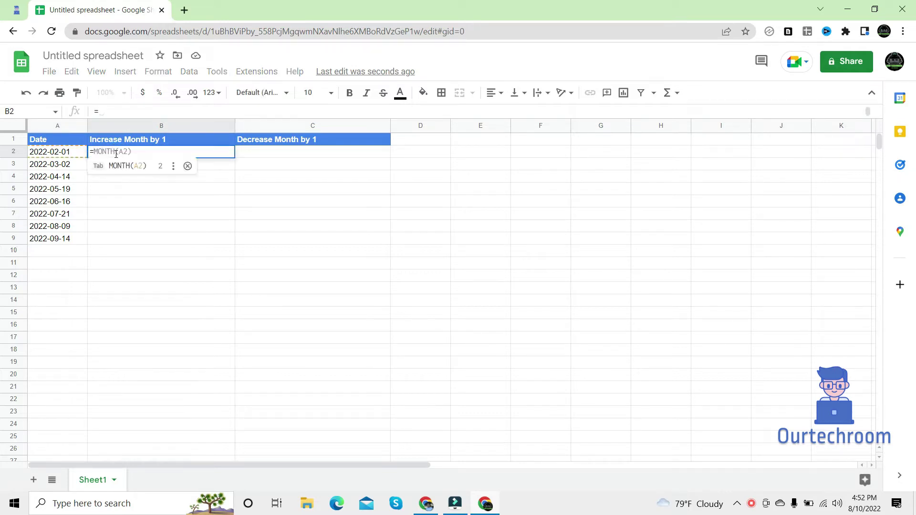
pyautogui.write('Edate')
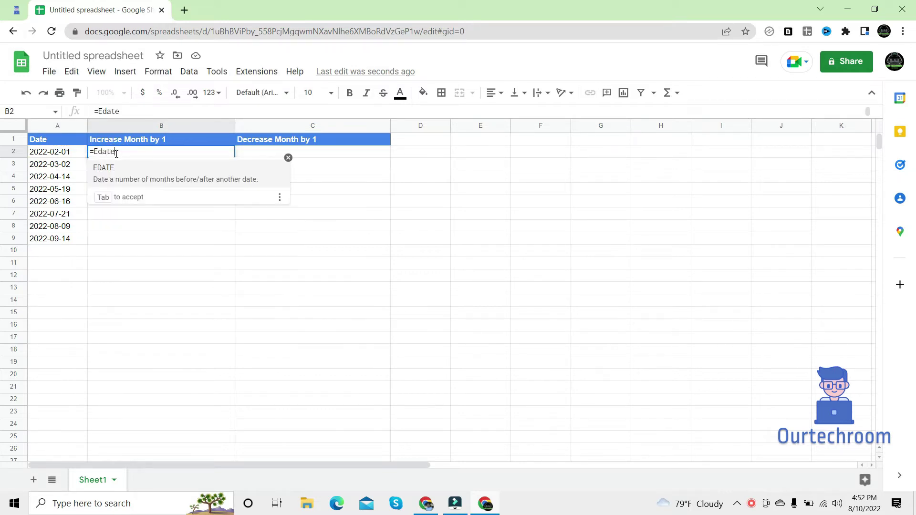
pyautogui.write('(')
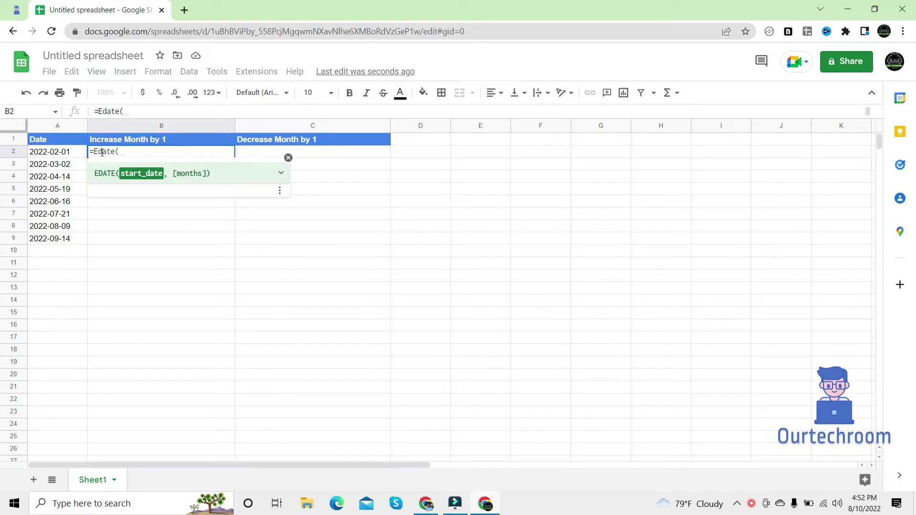
pyautogui.write('A')
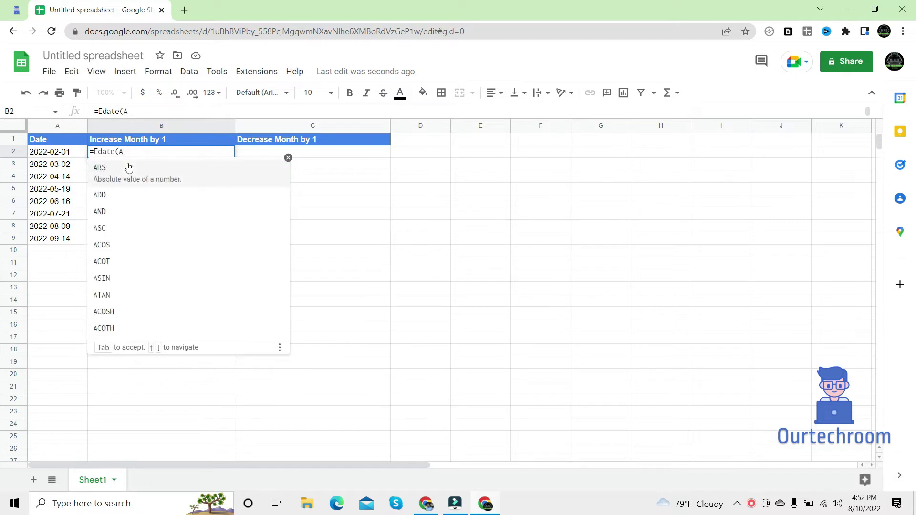
pyautogui.write('2')
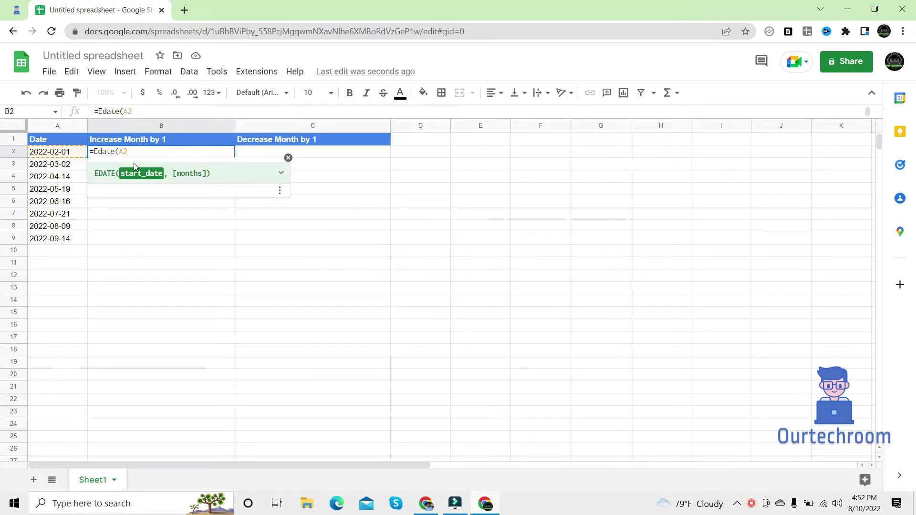
pyautogui.write(',1')
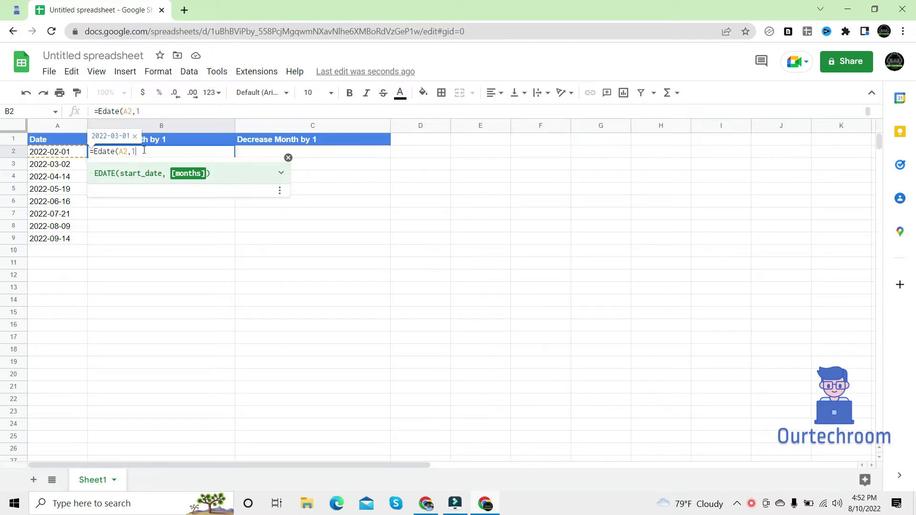
pyautogui.write(')')
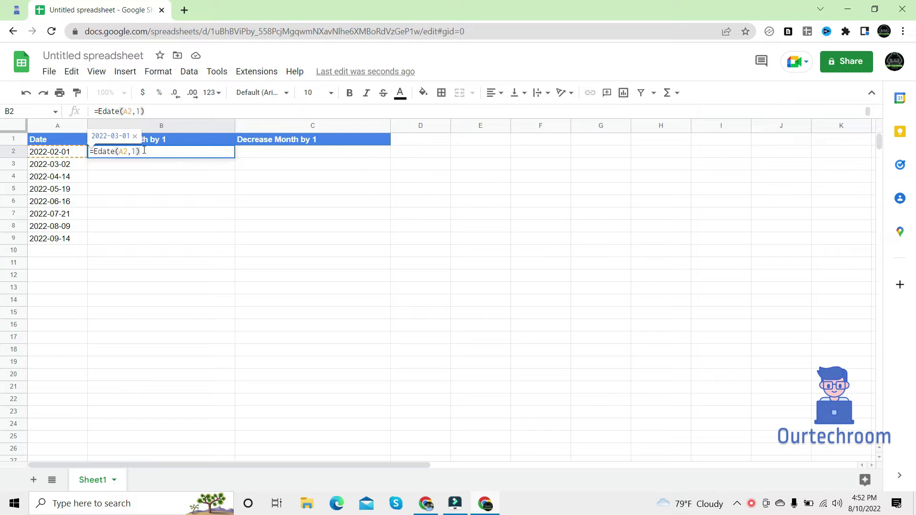
pyautogui.press('Return')
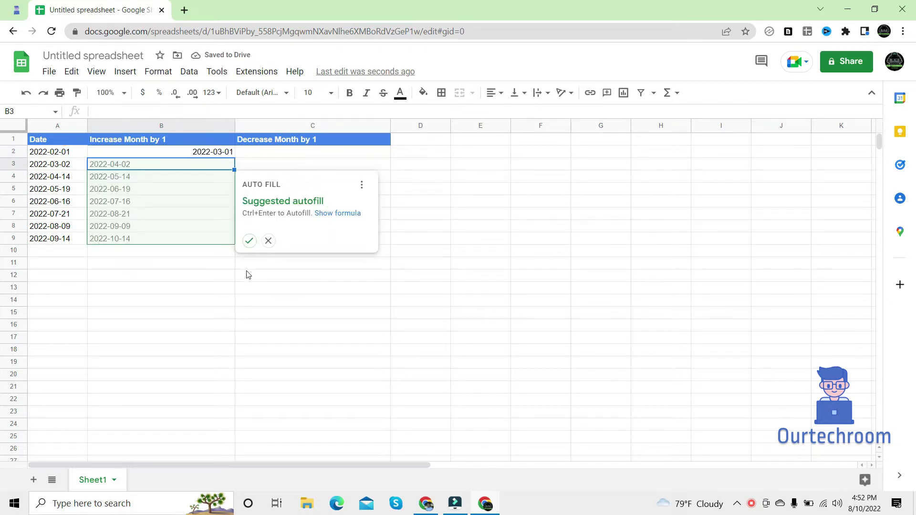
pyautogui.click(250, 241)
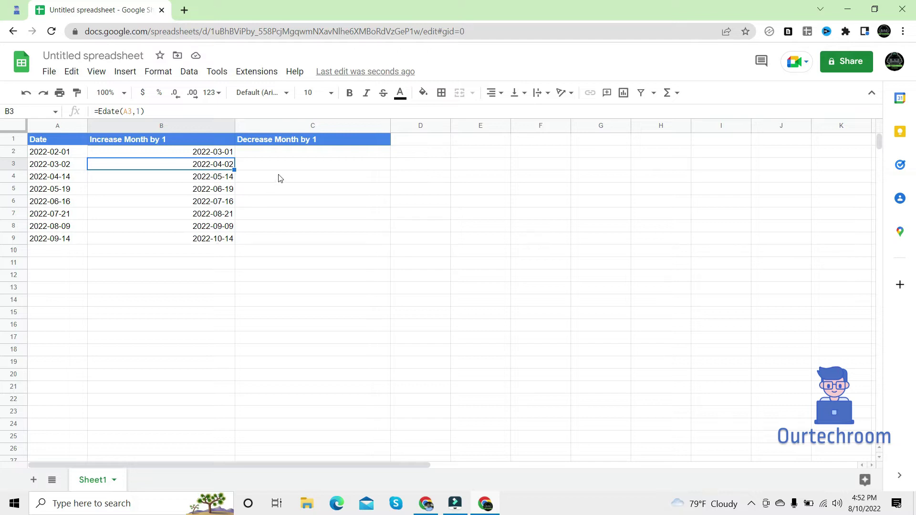
# Step: Enter =EDATE(A2,-1) in C2 and accept the autofill to fill C3:C9 with one-month-earlier dates
pyautogui.click(288, 152)
pyautogui.write('=RE')
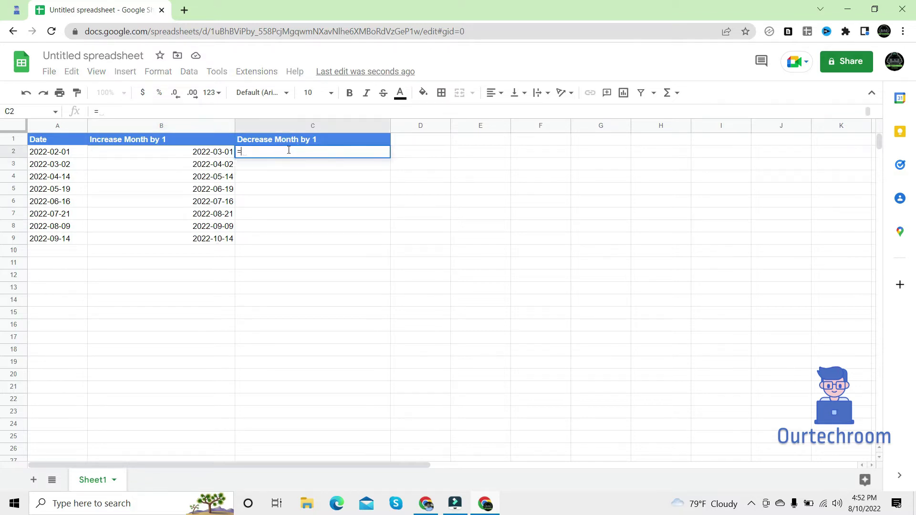
pyautogui.press('BackSpace')
pyautogui.press('BackSpace')
pyautogui.write('Edate(')
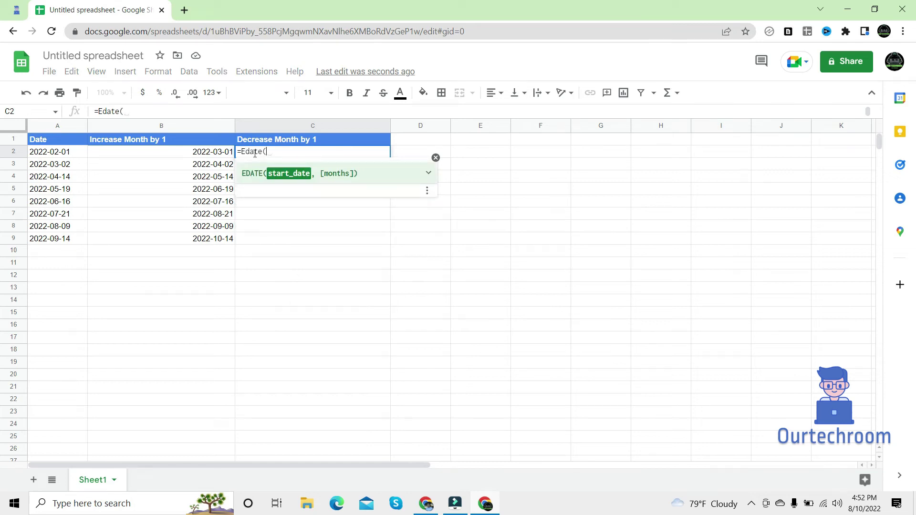
pyautogui.click(56, 154)
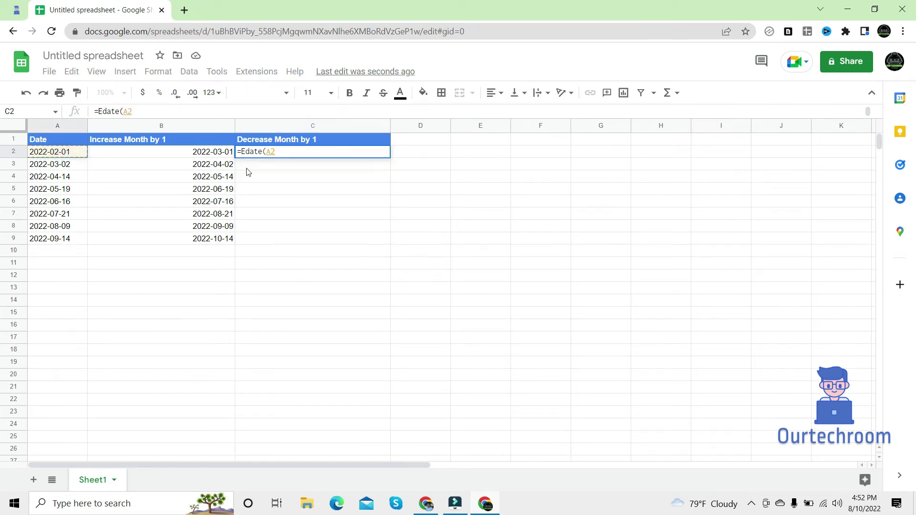
pyautogui.write(',-1')
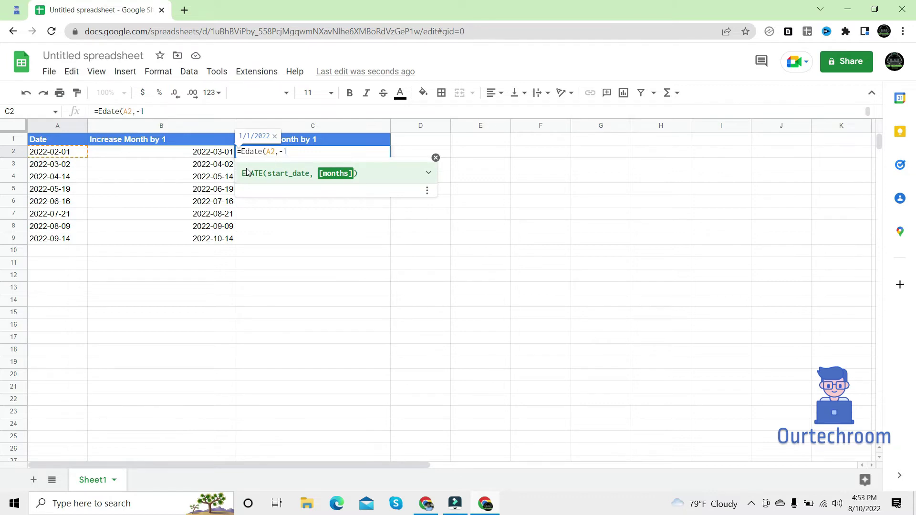
pyautogui.write(')')
pyautogui.press('Return')
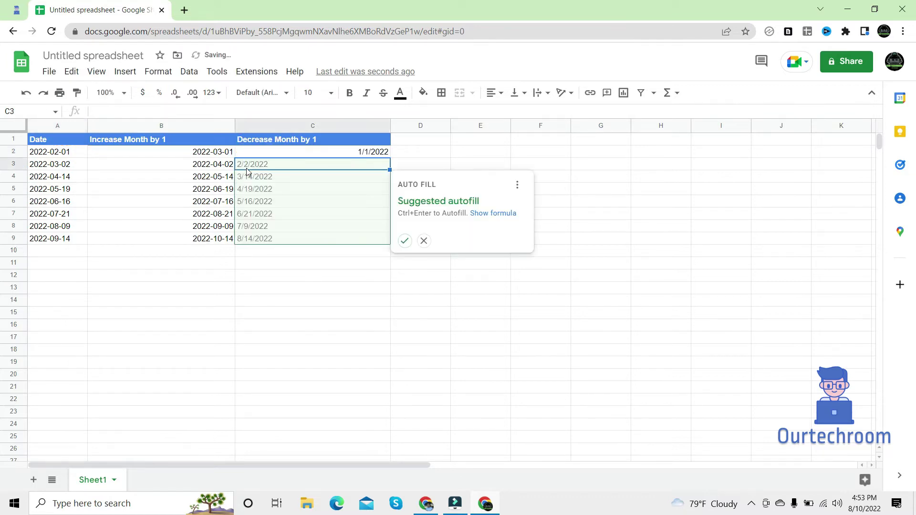
pyautogui.click(404, 241)
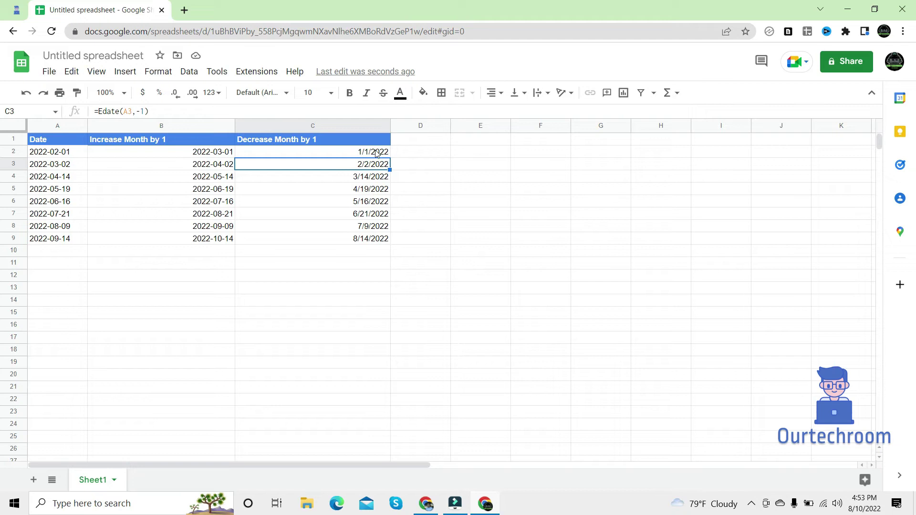
pyautogui.click(376, 153)
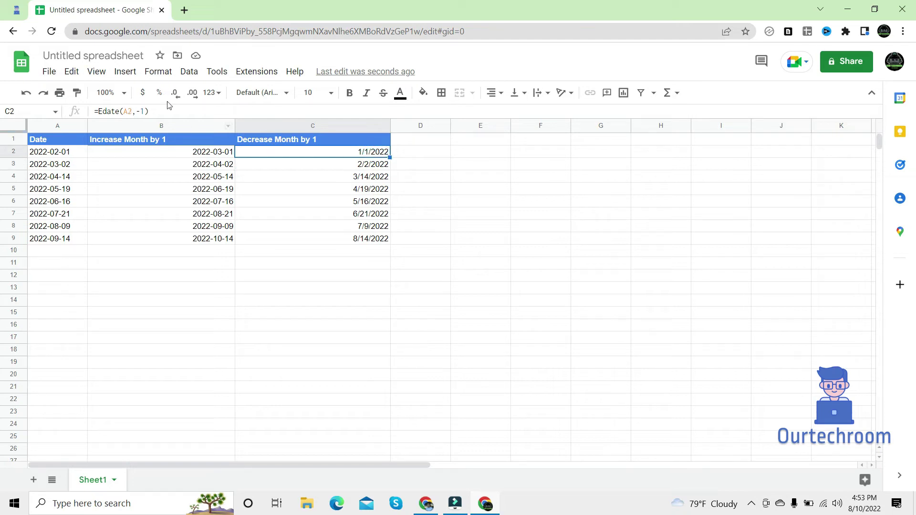
# Step: Give C2 the YYYY-MM-DD custom date format and extend it down to C9
pyautogui.click(130, 70)
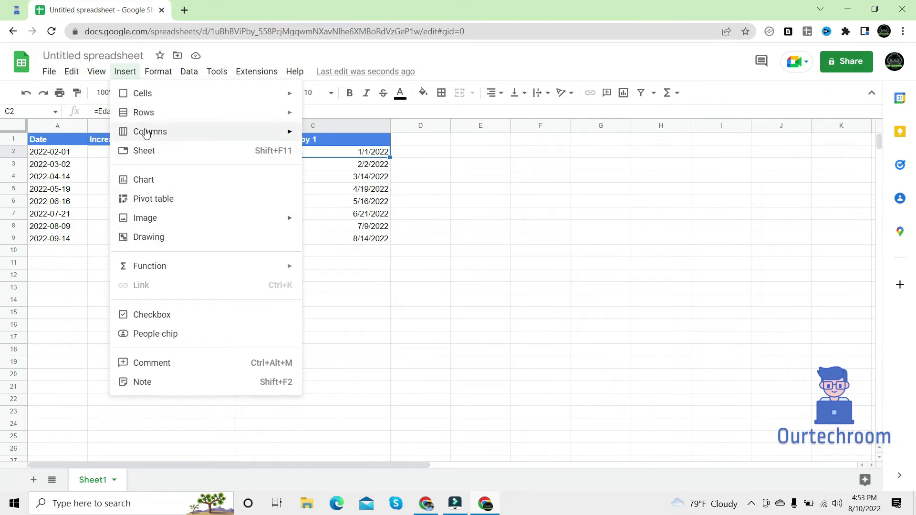
pyautogui.moveTo(157, 76)
pyautogui.moveTo(204, 173)
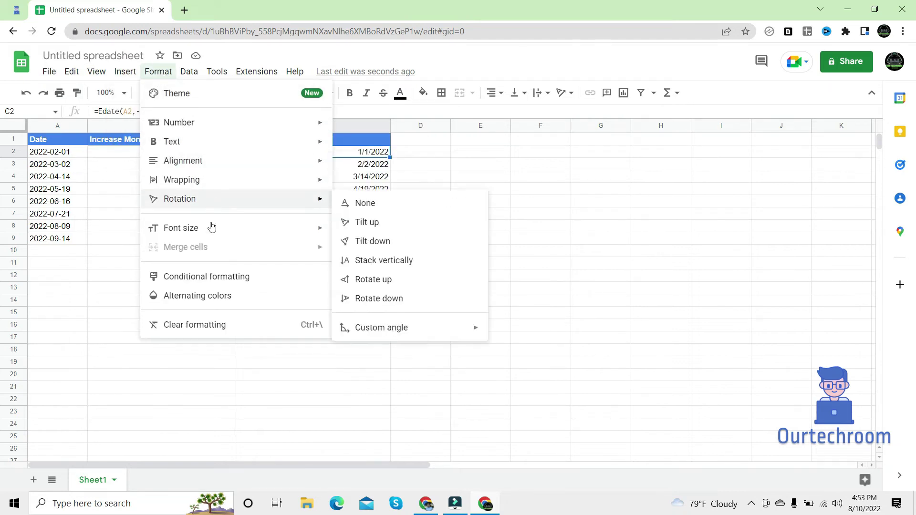
pyautogui.moveTo(298, 129)
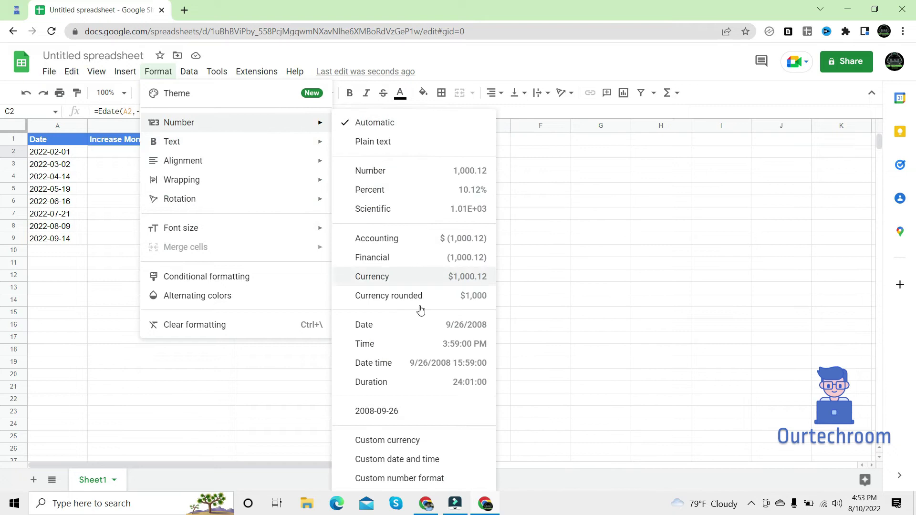
pyautogui.click(401, 461)
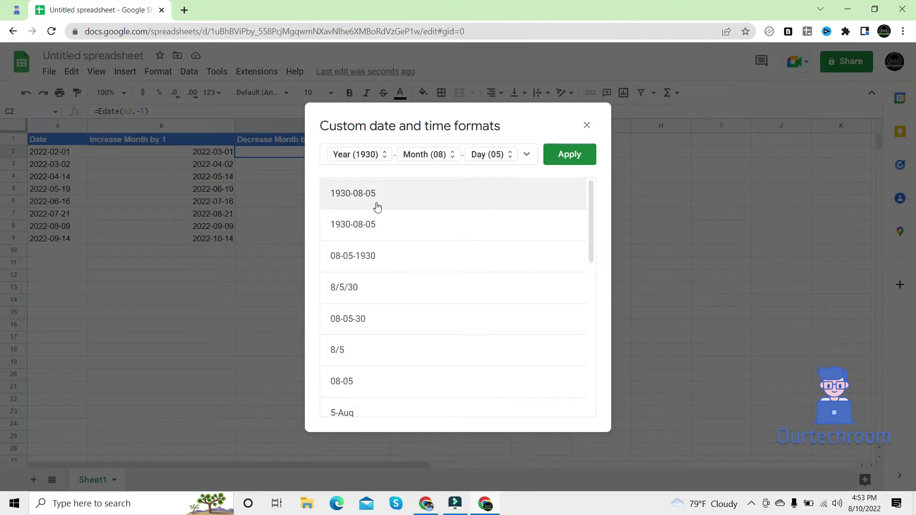
pyautogui.click(569, 154)
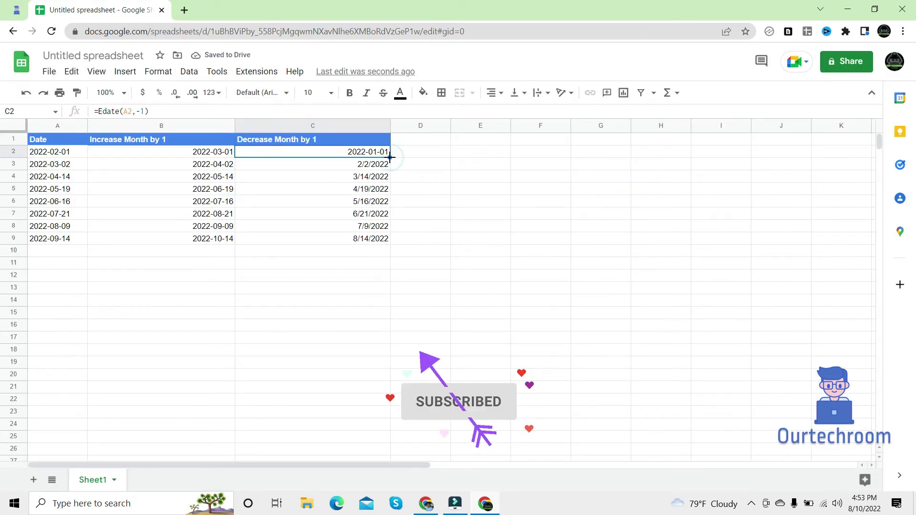
pyautogui.moveTo(390, 157); pyautogui.dragTo(387, 241)
pyautogui.press('Left')
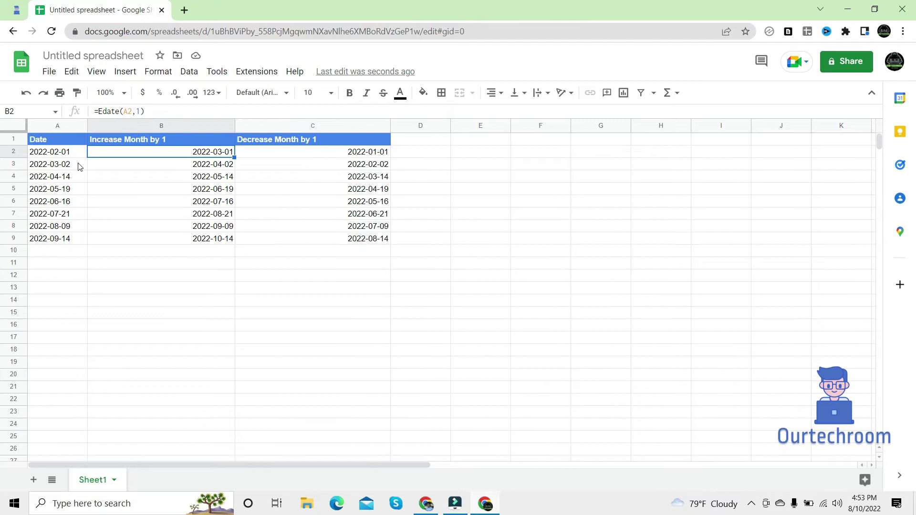
# Step: Select the first date in A2, then start editing cell D2 beside the table
pyautogui.click(62, 152)
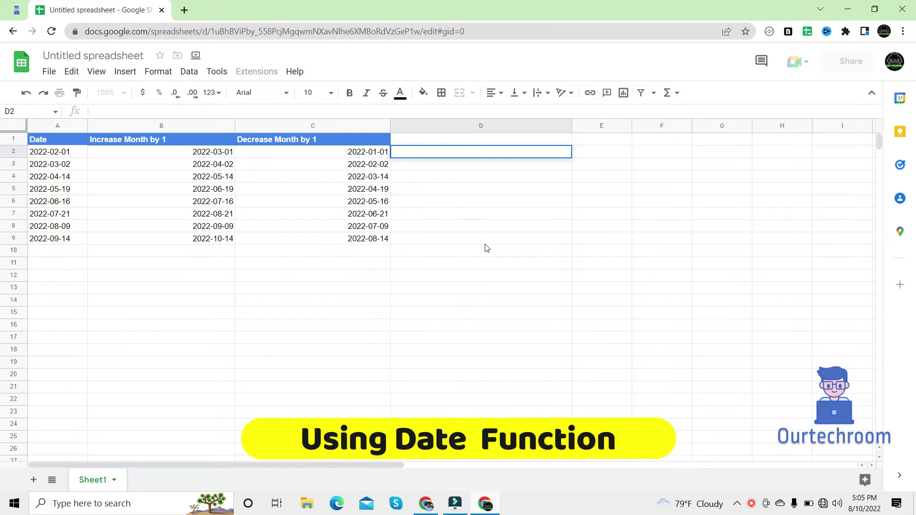
pyautogui.press('Return')
# Step: Copy the article's =DATE(YEAR(CellNumber),MONTH(CellNumber)+1,DAY(CellNumber)) formula and return to the spreadsheet
pyautogui.click(16, 10)
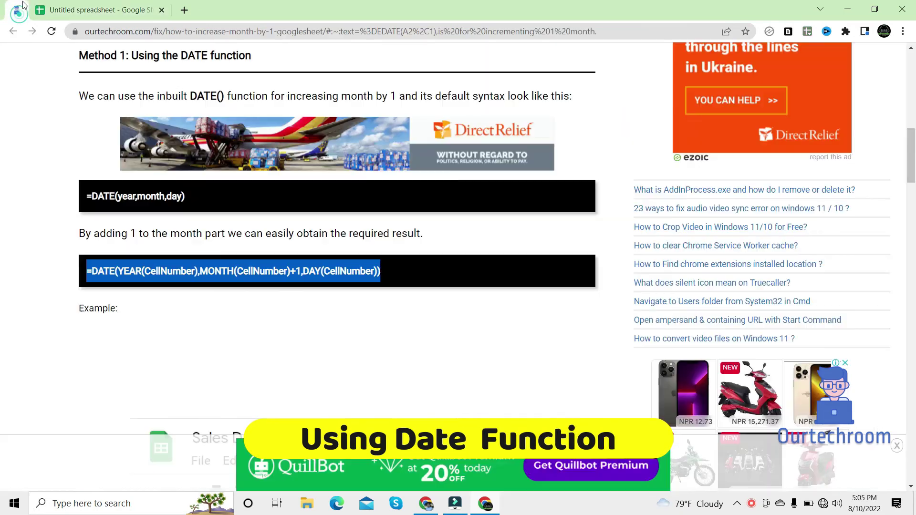
pyautogui.click(159, 299)
pyautogui.scroll(5, 158, 286)
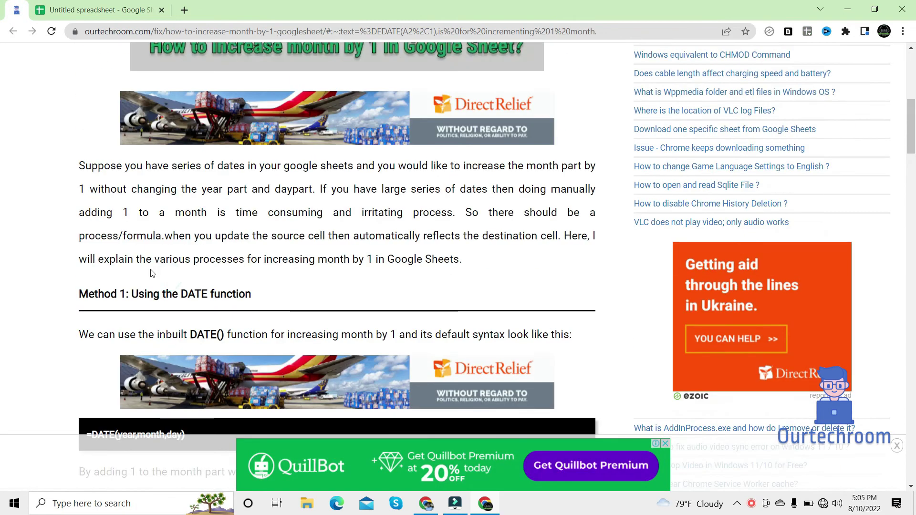
pyautogui.scroll(-5, 157, 286)
pyautogui.moveTo(84, 273); pyautogui.dragTo(402, 276)
pyautogui.hotkey('ctrl', 'c')
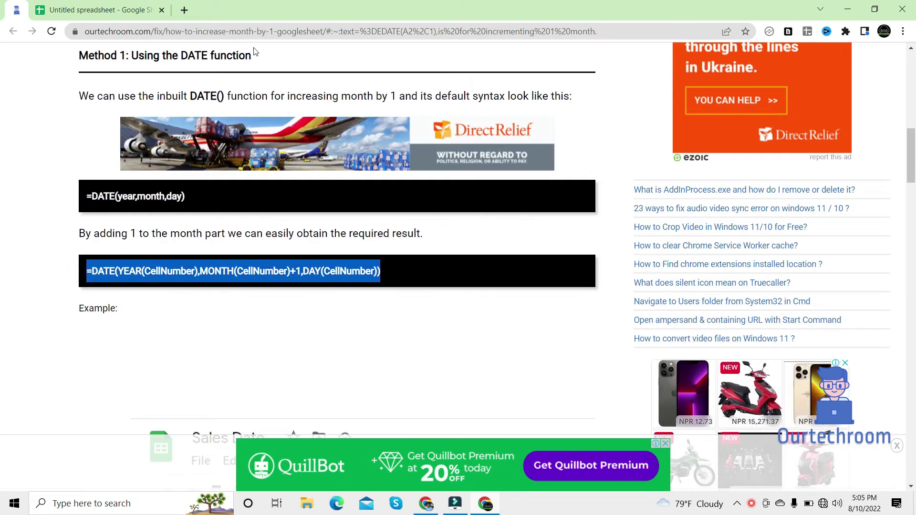
pyautogui.click(124, 8)
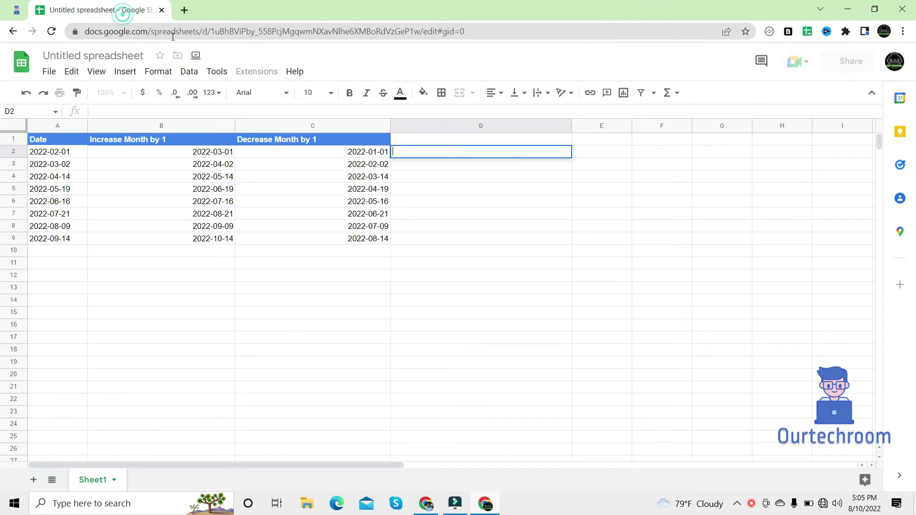
# Step: Paste the DATE formula into D2 with each CellNumber replaced by A2, giving 3/1/2022
pyautogui.click(448, 153)
pyautogui.hotkey('ctrl', 'v')
pyautogui.doubleClick(455, 153)
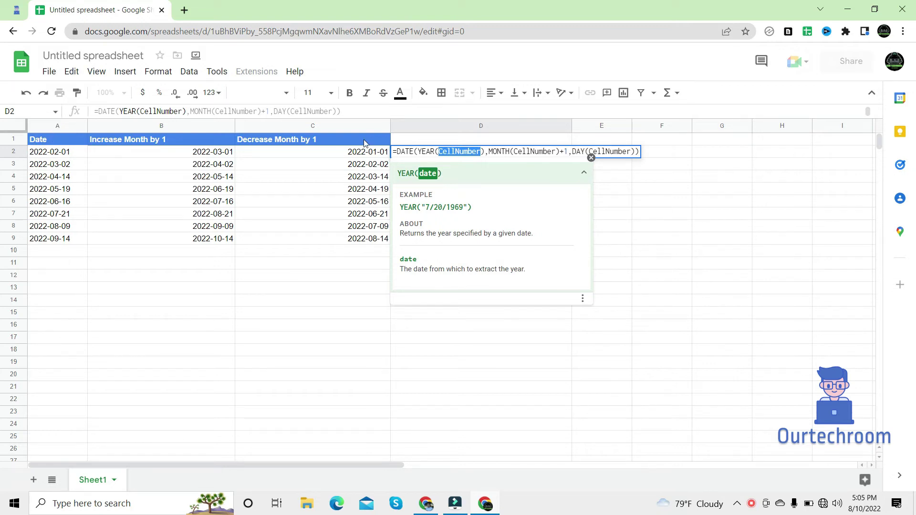
pyautogui.write('A2')
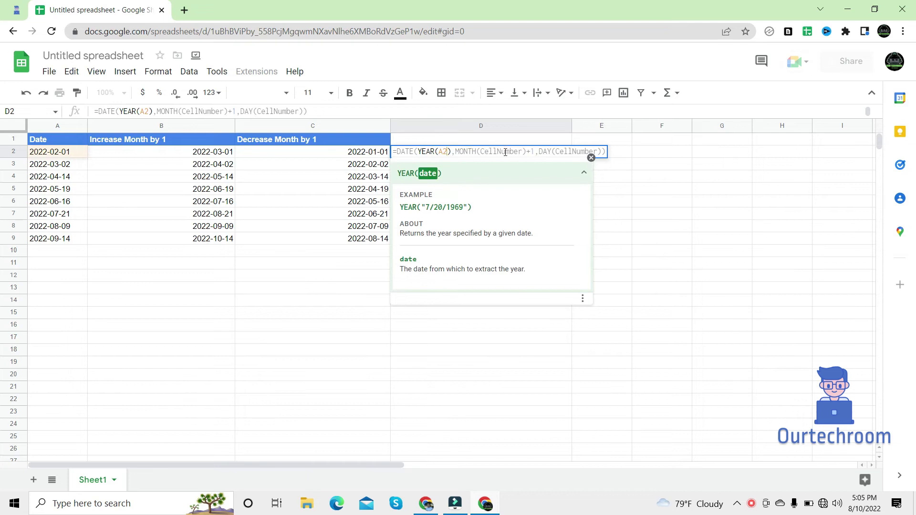
pyautogui.doubleClick(505, 152)
pyautogui.write('A')
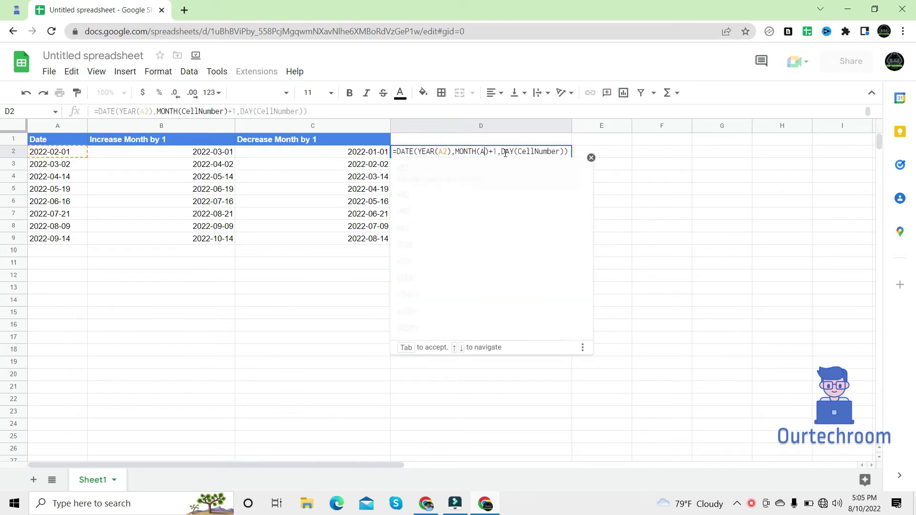
pyautogui.write('2')
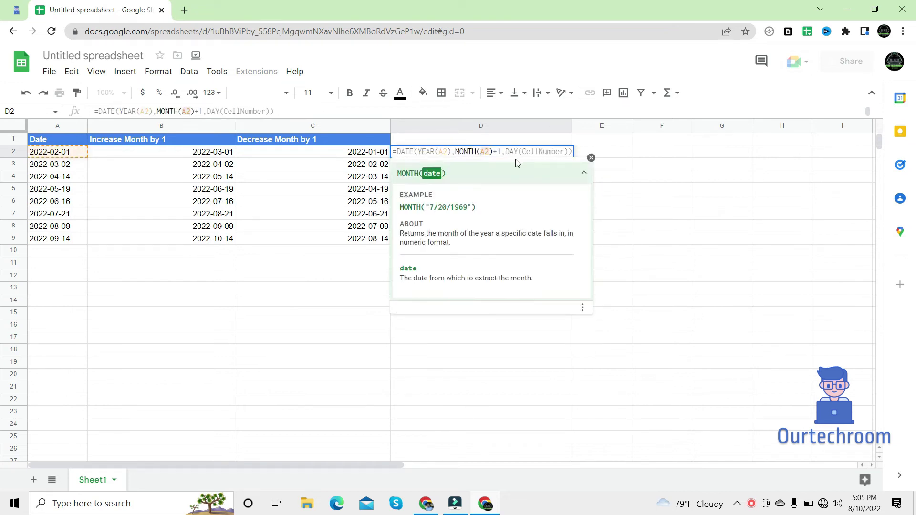
pyautogui.doubleClick(530, 152)
pyautogui.write('A2')
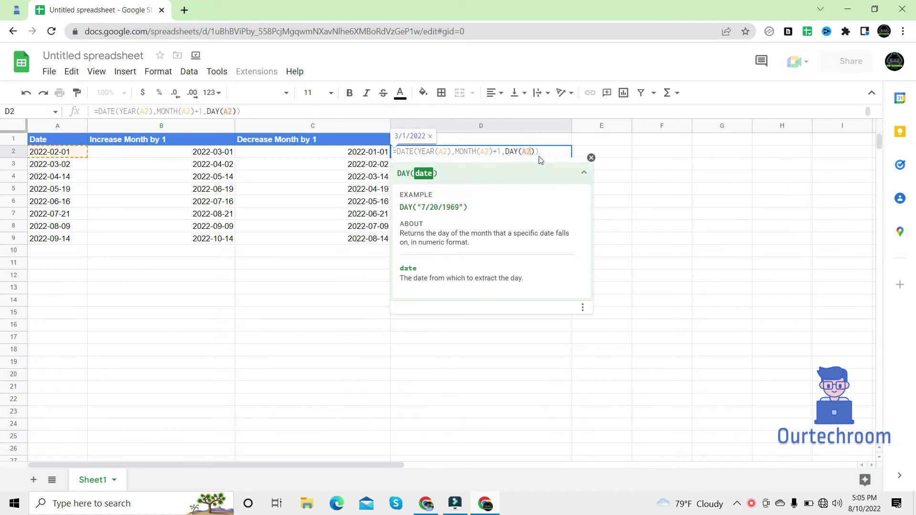
pyautogui.click(549, 150)
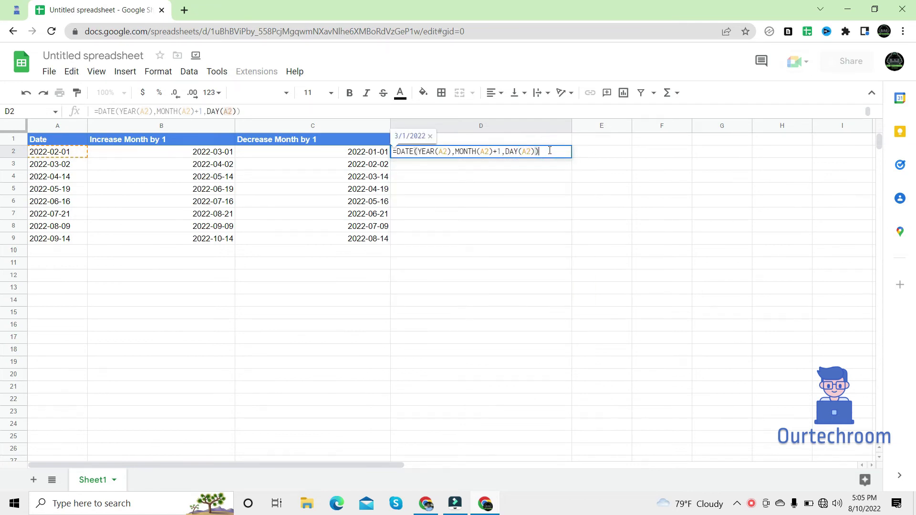
pyautogui.press('Return')
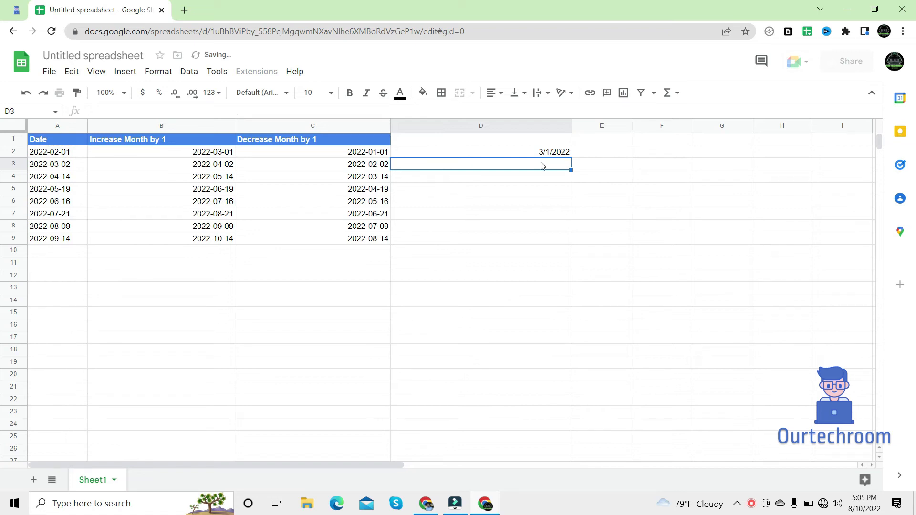
# Step: Copy D2's formula down to D9 and format those dates as year-month-day (1930-08-05 style)
pyautogui.click(542, 155)
pyautogui.moveTo(571, 157); pyautogui.dragTo(574, 242)
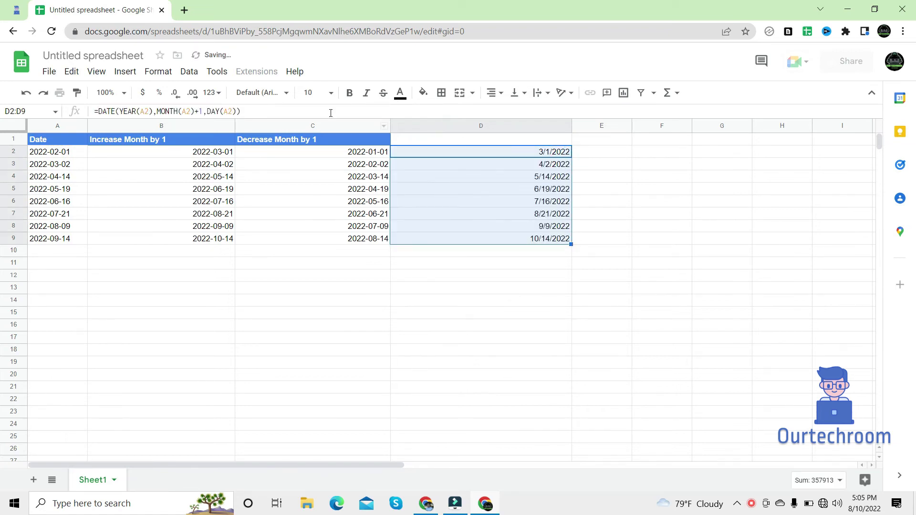
pyautogui.click(157, 71)
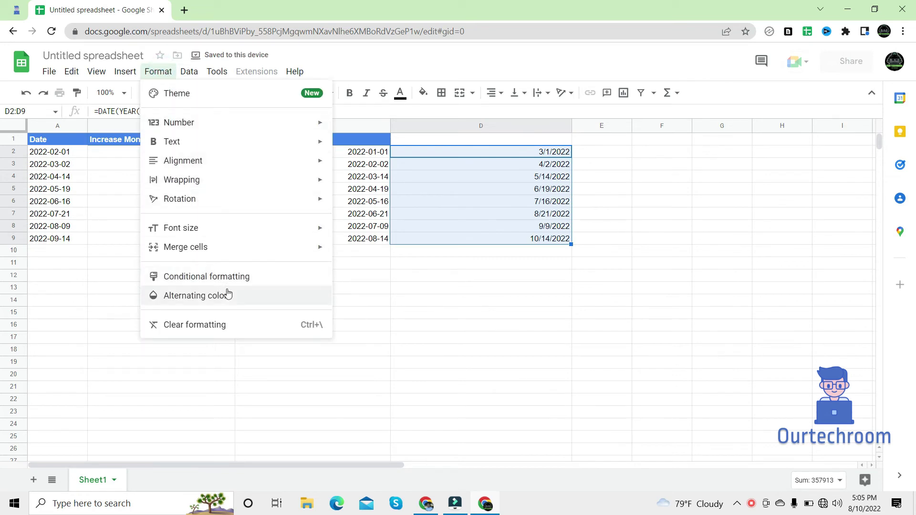
pyautogui.moveTo(196, 125)
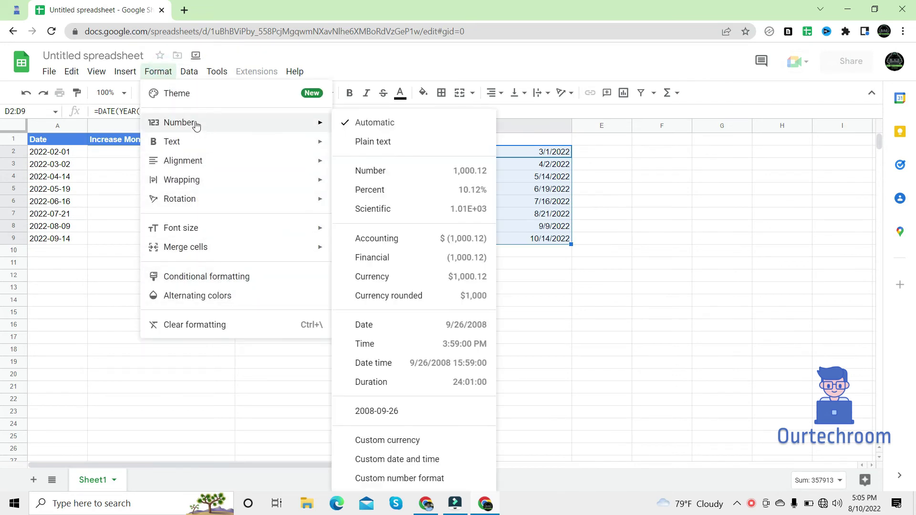
pyautogui.click(394, 458)
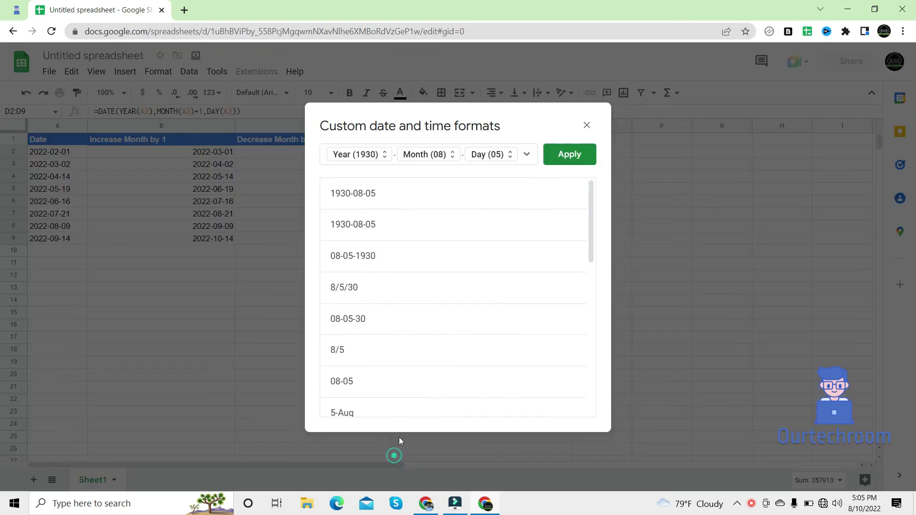
pyautogui.click(352, 199)
pyautogui.click(559, 153)
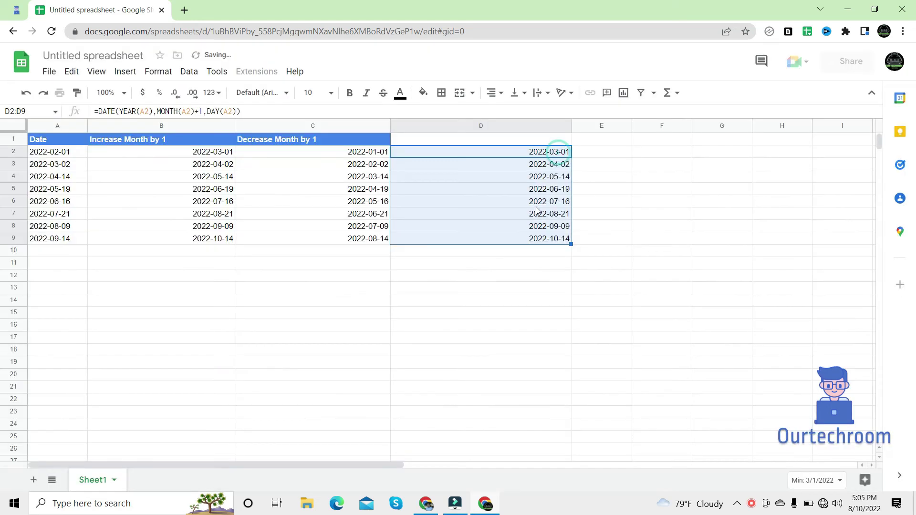
# Step: Compare the D2 formula result against the source date in A2
pyautogui.click(45, 153)
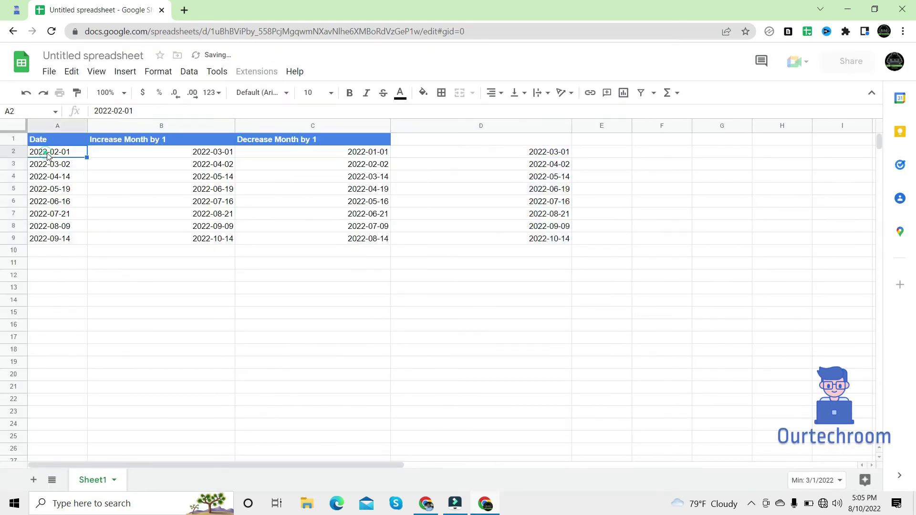
pyautogui.click(555, 151)
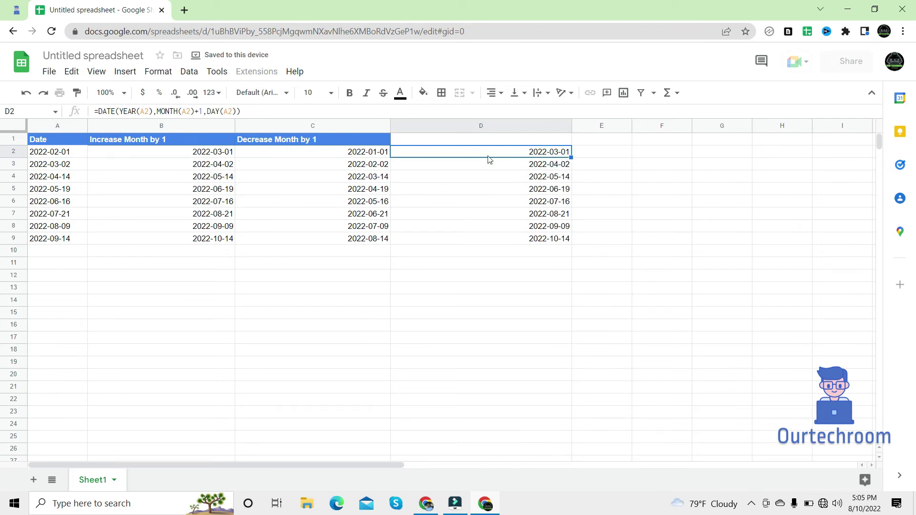
pyautogui.click(76, 151)
pyautogui.click(539, 153)
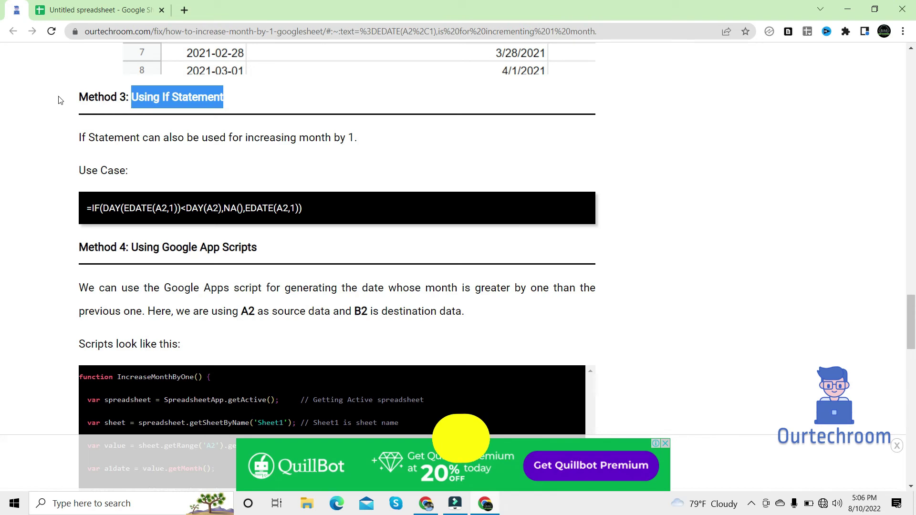
pyautogui.click(123, 101)
pyautogui.tripleClick(124, 100)
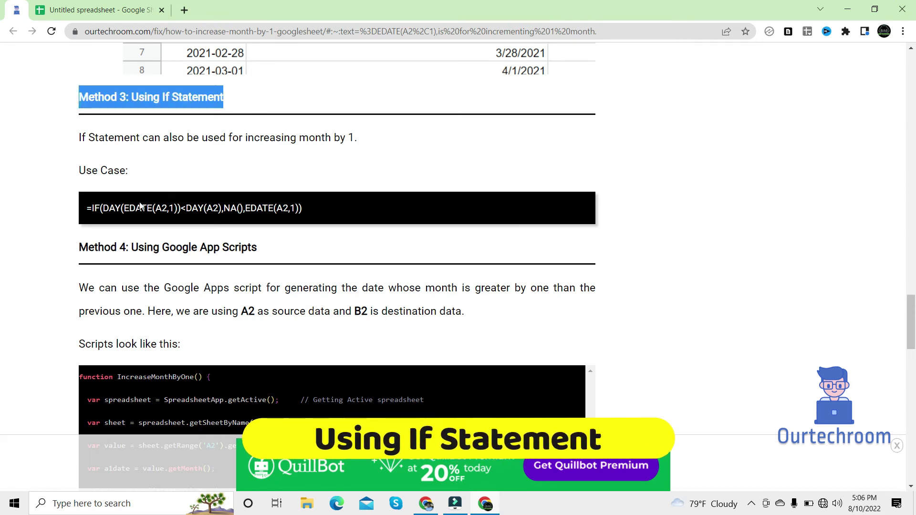
pyautogui.moveTo(88, 207); pyautogui.dragTo(337, 207)
pyautogui.scroll(-8, 266, 251)
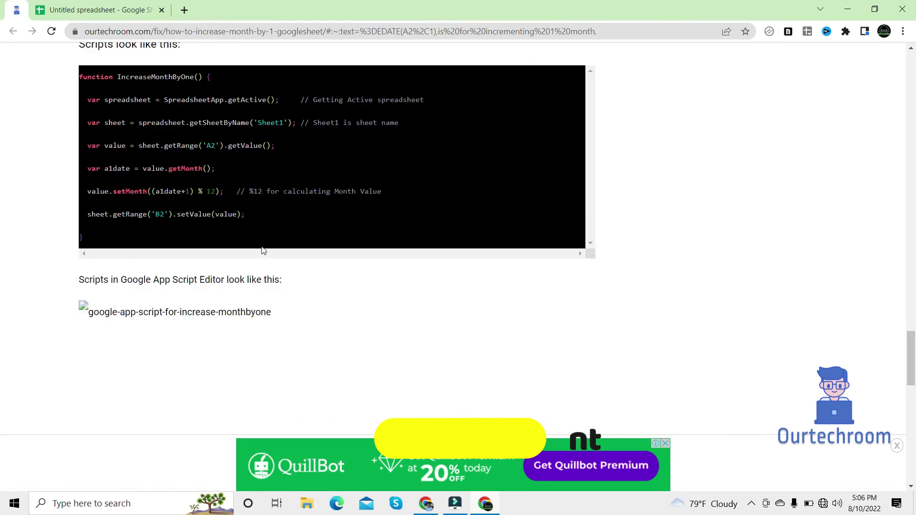
pyautogui.scroll(-3, 656, 215)
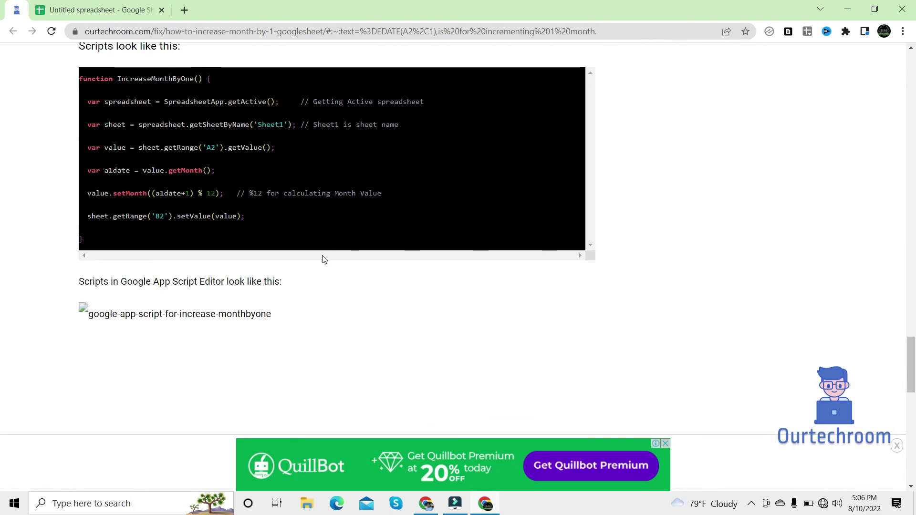
pyautogui.scroll(5, 322, 257)
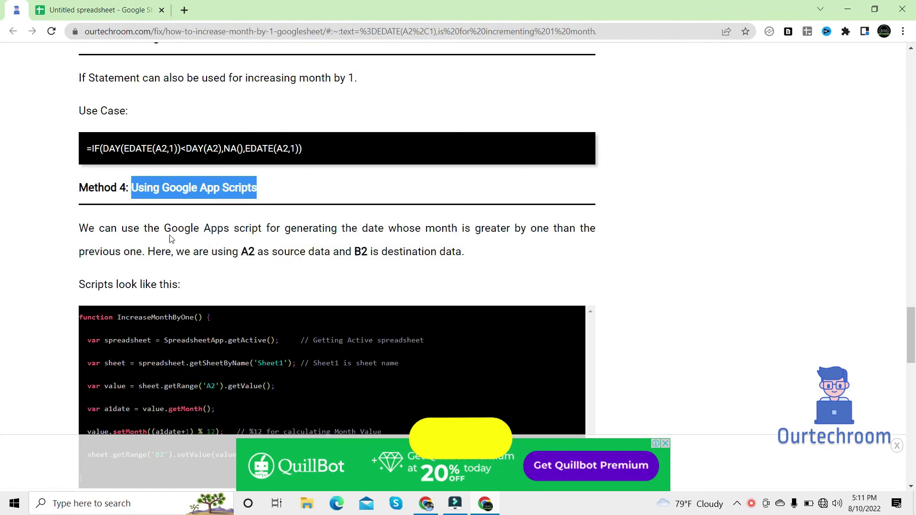
pyautogui.scroll(-3, 199, 253)
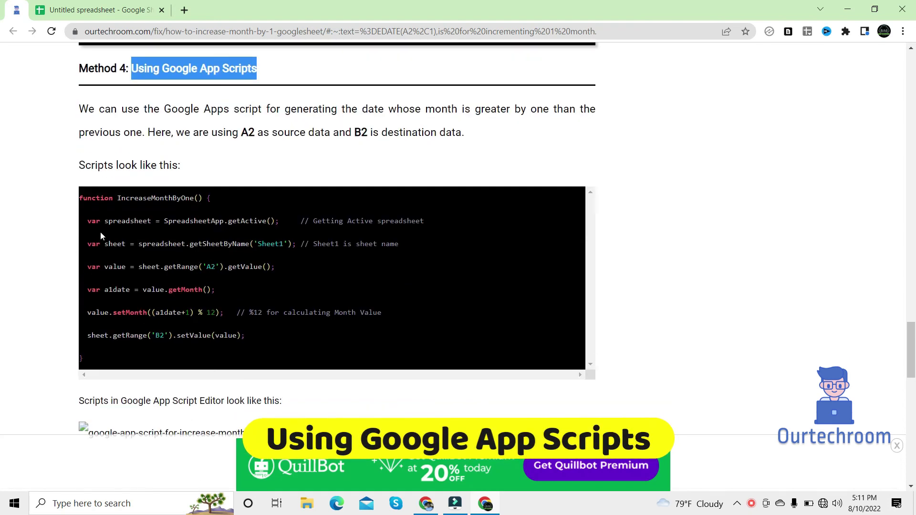
pyautogui.moveTo(86, 216); pyautogui.dragTo(273, 333)
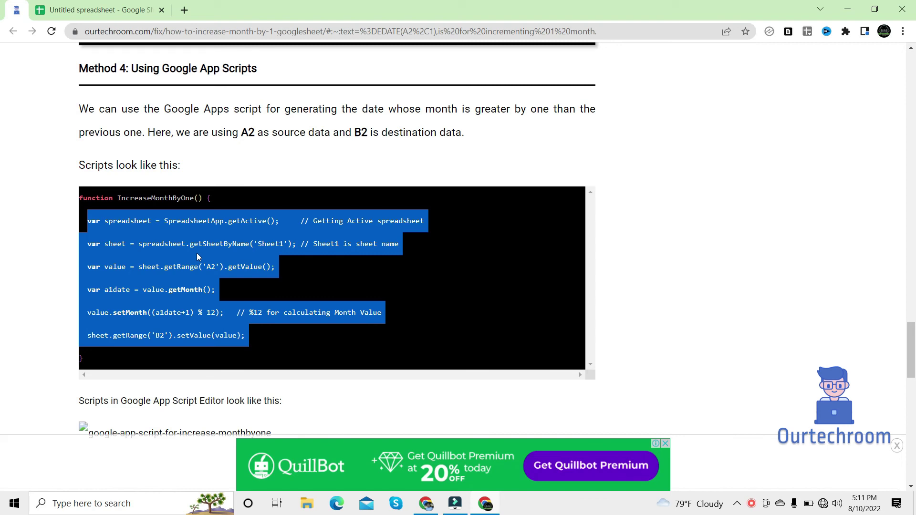
pyautogui.scroll(-6, 257, 285)
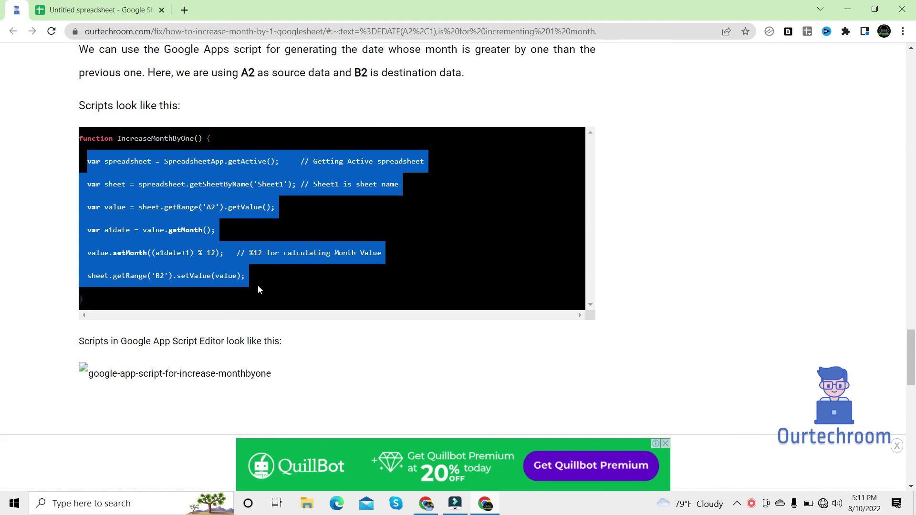
pyautogui.scroll(15, 287, 215)
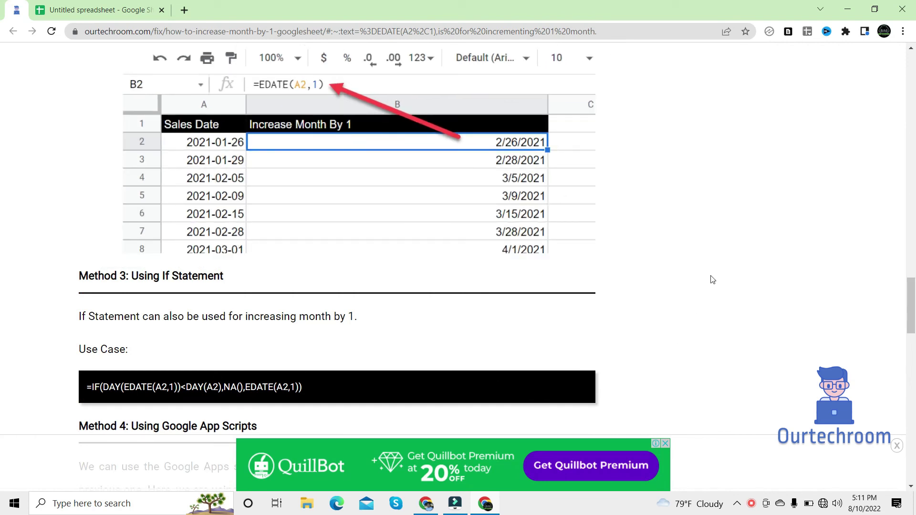
pyautogui.click(117, 4)
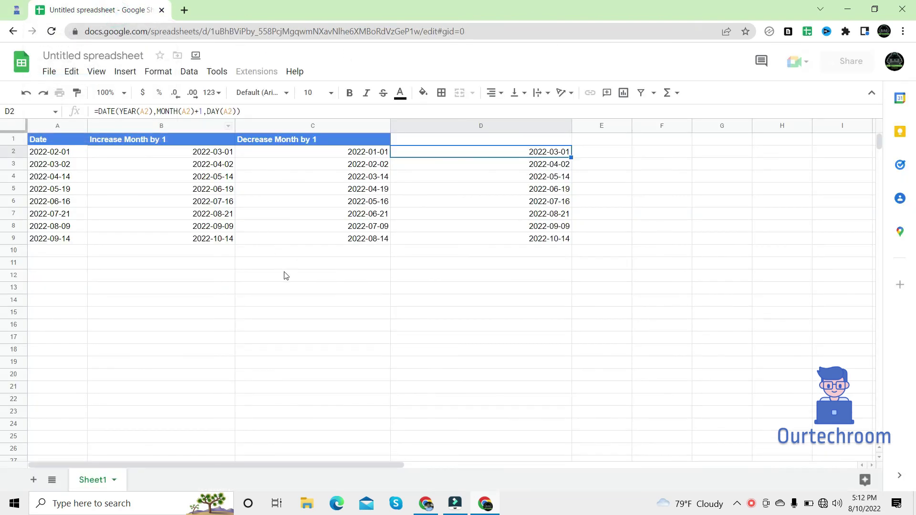